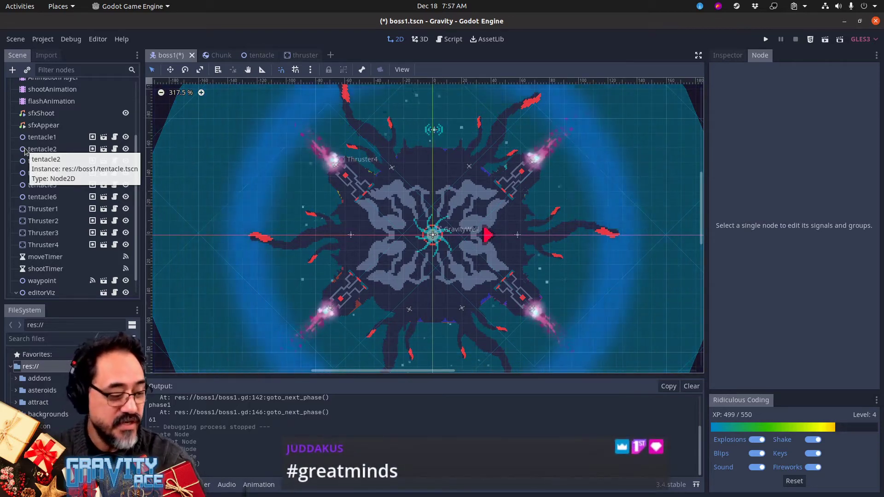
scroll(320, 235, "down", 1)
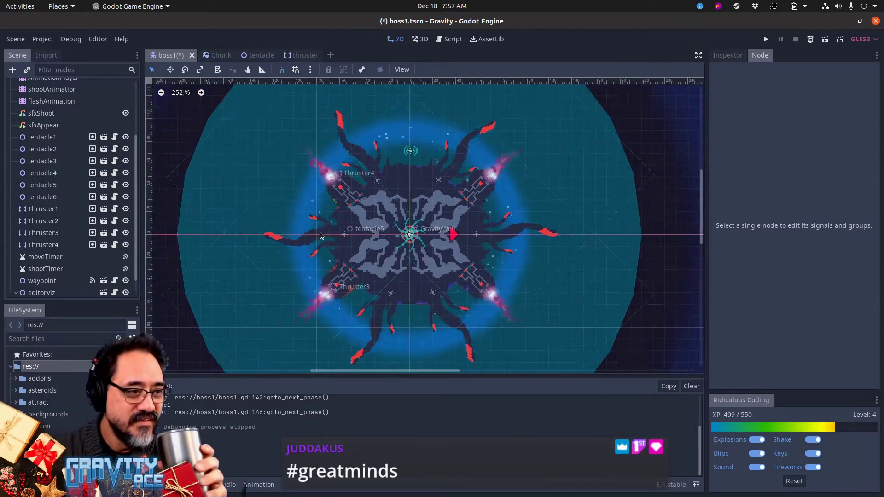
Pan the canvas to recentre the full boss with its six tentacles and four thrusters
middle_click_drag(320, 236, 347, 244)
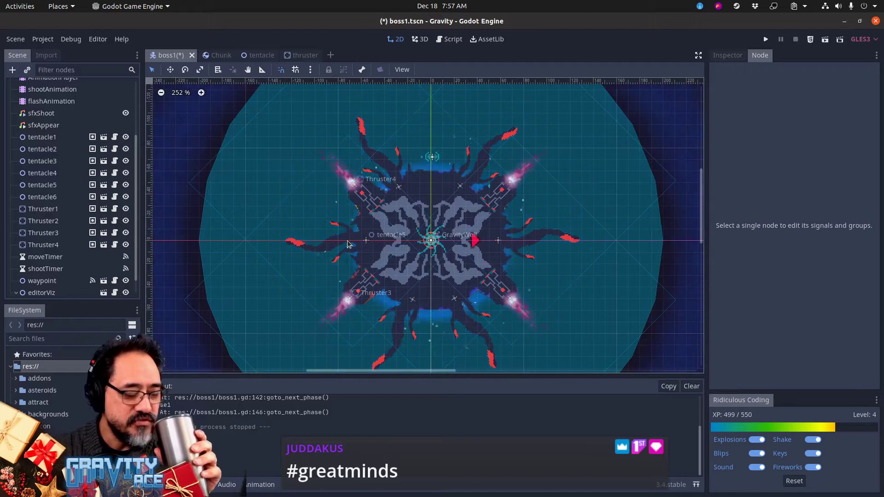